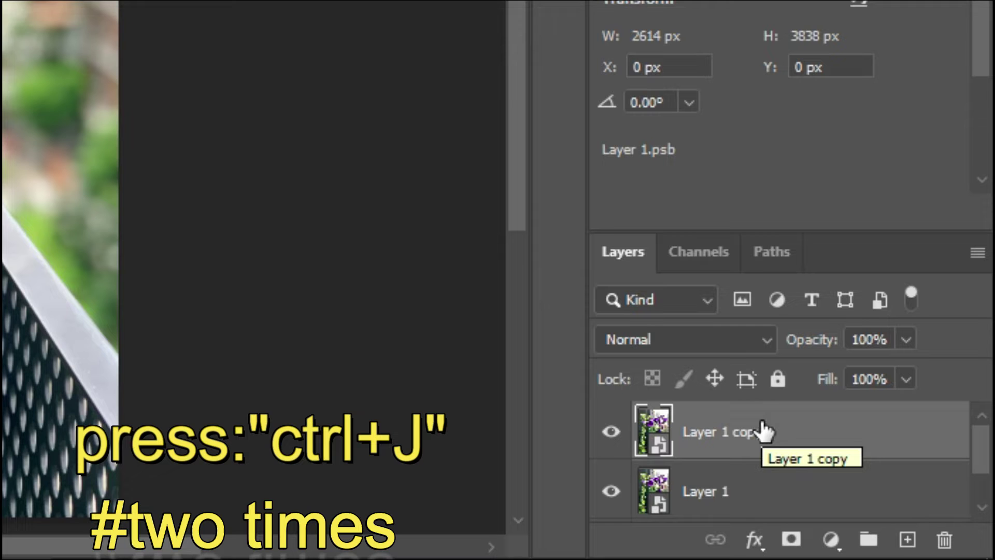
# Duplicate the Layer 1 copy layer and rename the original Layer 1 as cutout.
pyautogui.hotkey('ctrl', 'j')
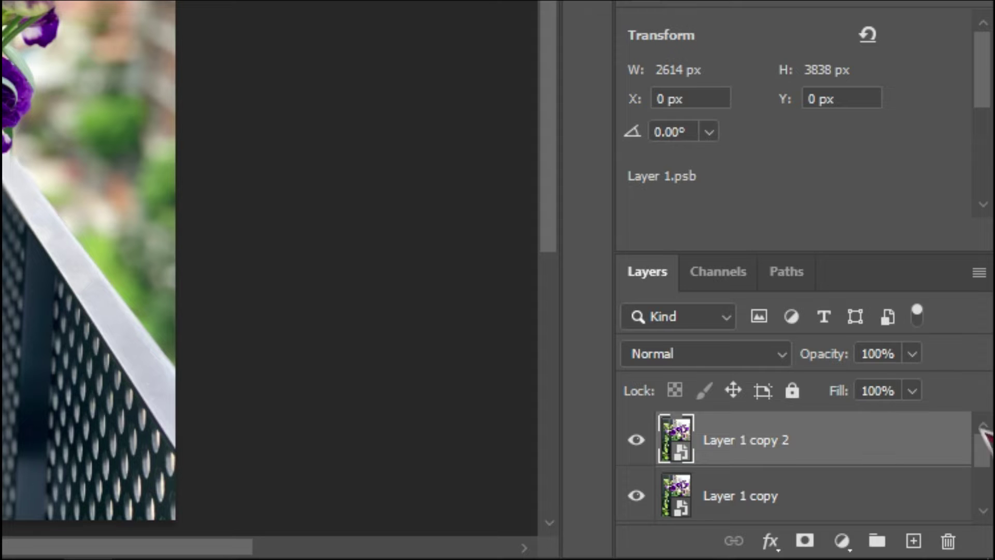
pyautogui.moveTo(979, 444); pyautogui.dragTo(986, 482)
pyautogui.click(724, 441)
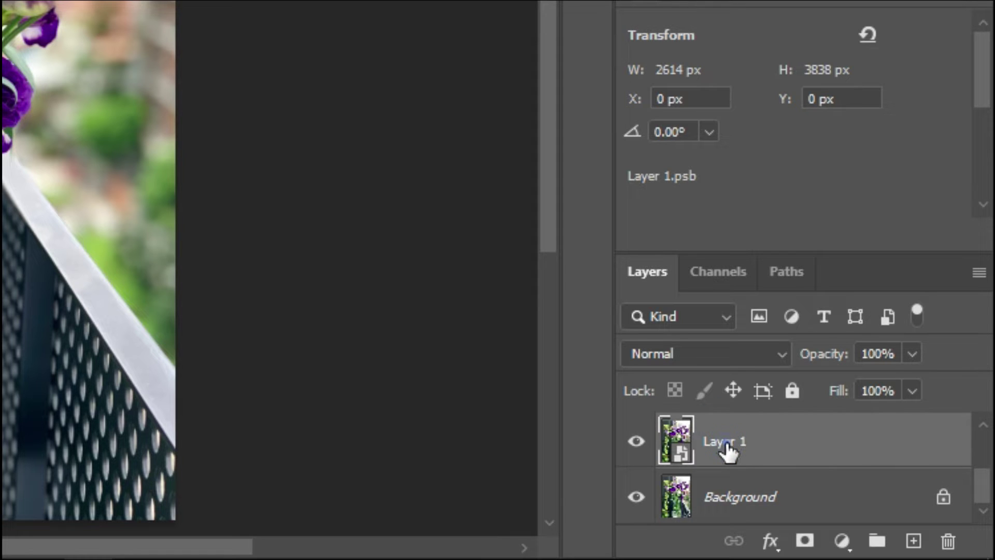
pyautogui.doubleClick(725, 442)
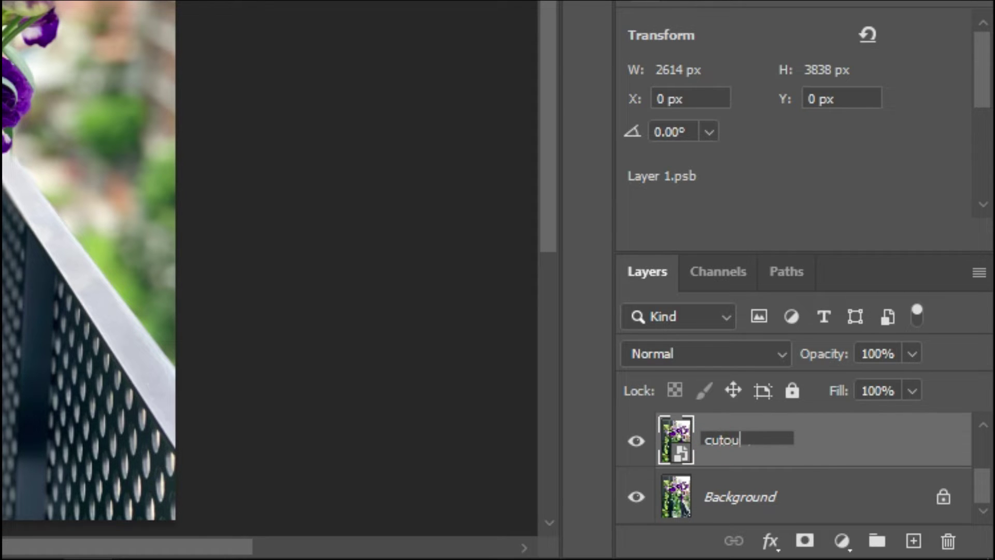
pyautogui.press('Return')
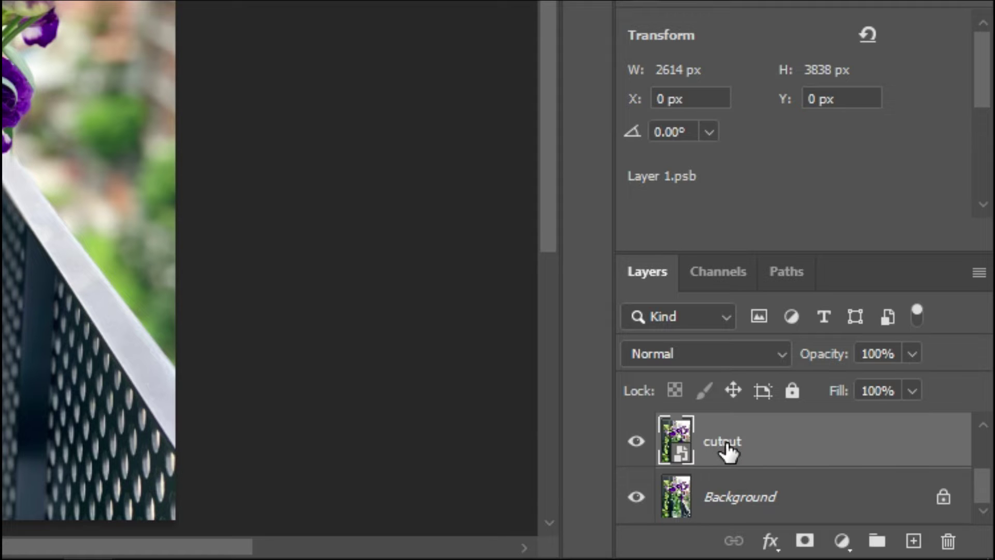
# Rename the Layer 1 copy layer as dry brush.
pyautogui.moveTo(983, 489); pyautogui.dragTo(983, 474)
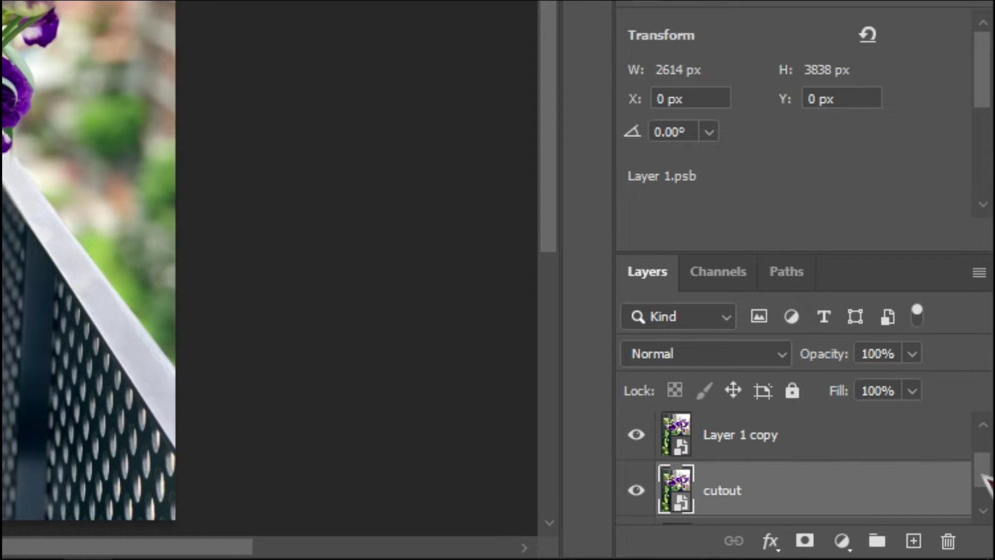
pyautogui.doubleClick(741, 435)
pyautogui.write('dry brush')
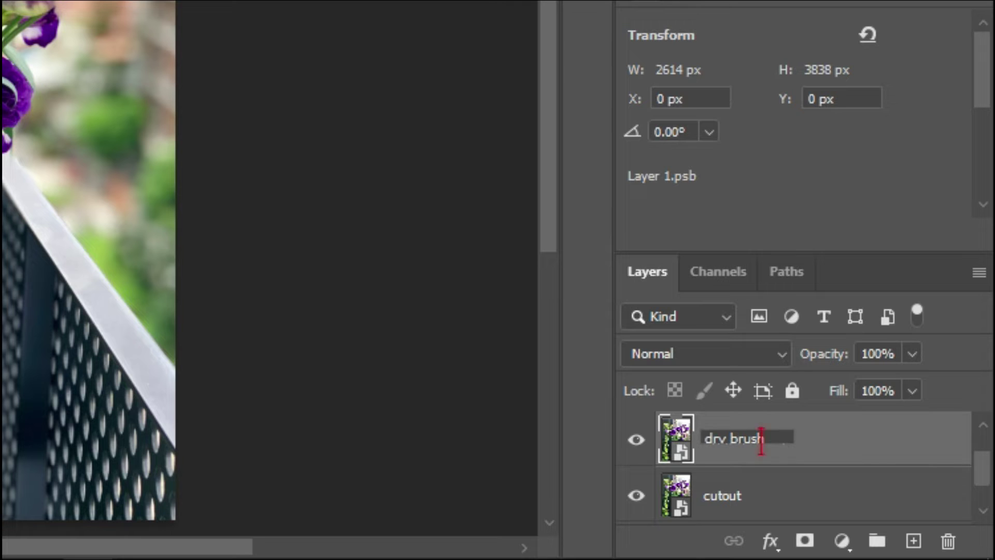
pyautogui.click(985, 464)
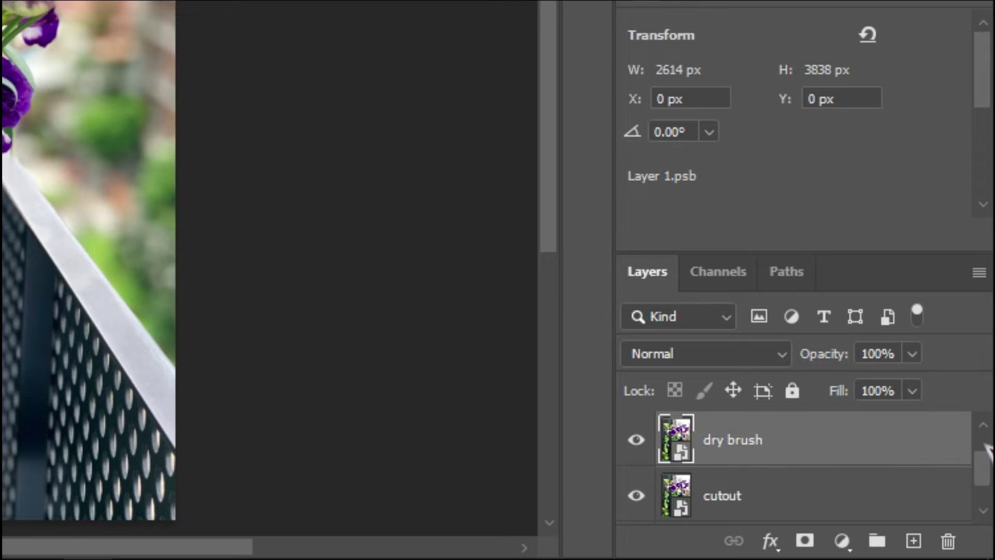
# Rename the Layer 1 copy 2 layer as median.
pyautogui.click(984, 460)
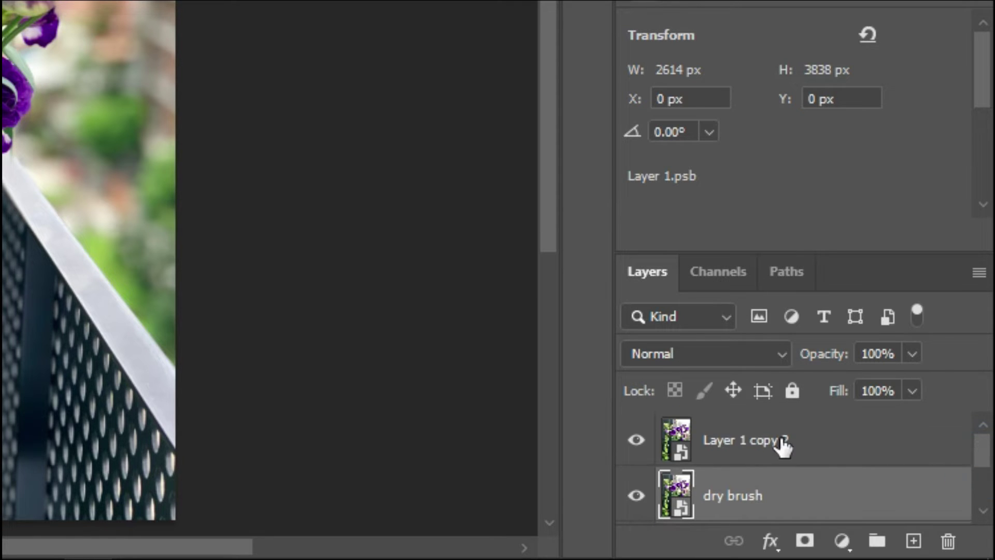
pyautogui.doubleClick(742, 440)
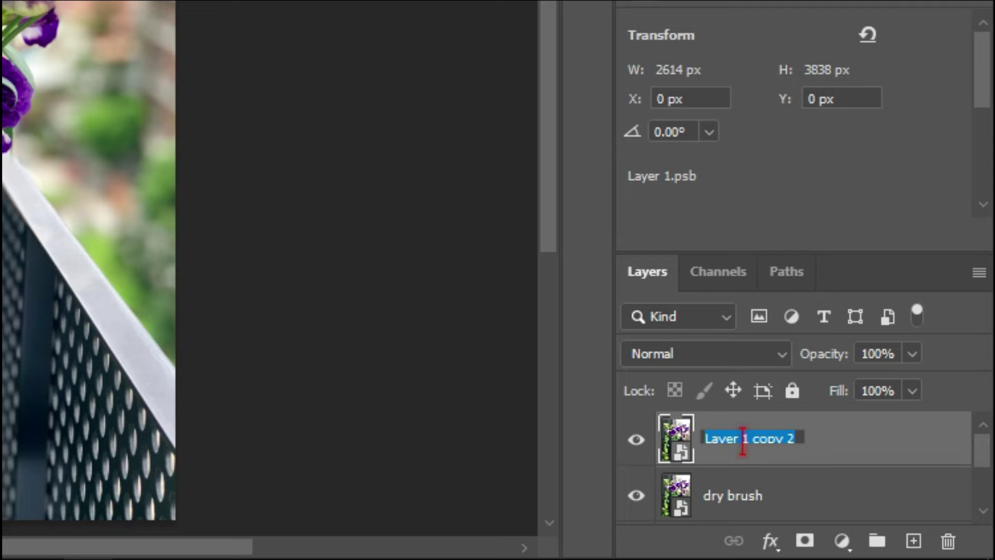
pyautogui.write('median')
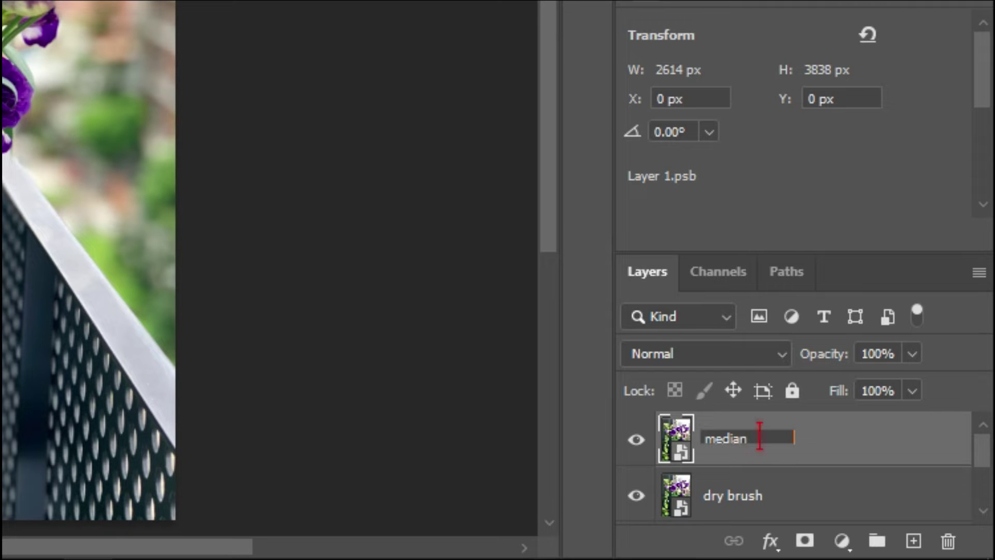
pyautogui.click(853, 422)
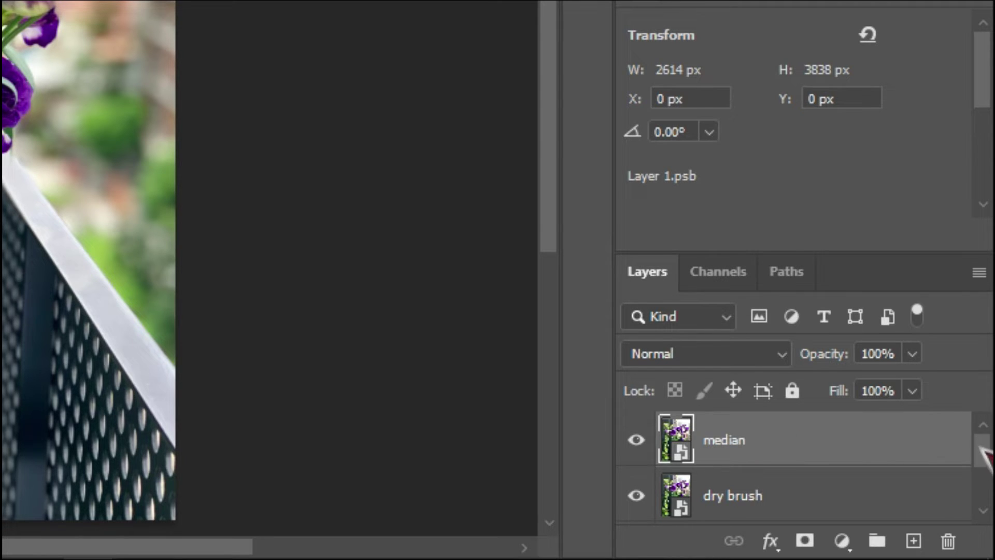
# Hide the median and dry brush layers.
pyautogui.moveTo(977, 445)
pyautogui.mouseDown()
pyautogui.moveTo(987, 491)
pyautogui.moveTo(980, 448)
pyautogui.mouseUp()
pyautogui.click(634, 440)
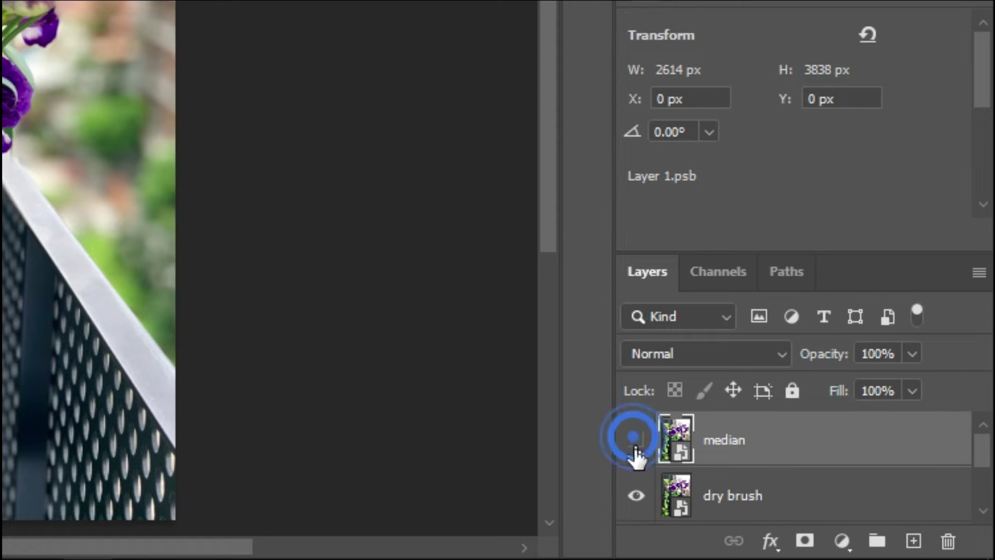
pyautogui.click(635, 496)
# Apply the artistic Cutout filter to the cutout layer with Number of Levels 4, Edge Simplicity 4 and Edge Fidelity 2.
pyautogui.moveTo(986, 444); pyautogui.dragTo(987, 482)
pyautogui.click(824, 449)
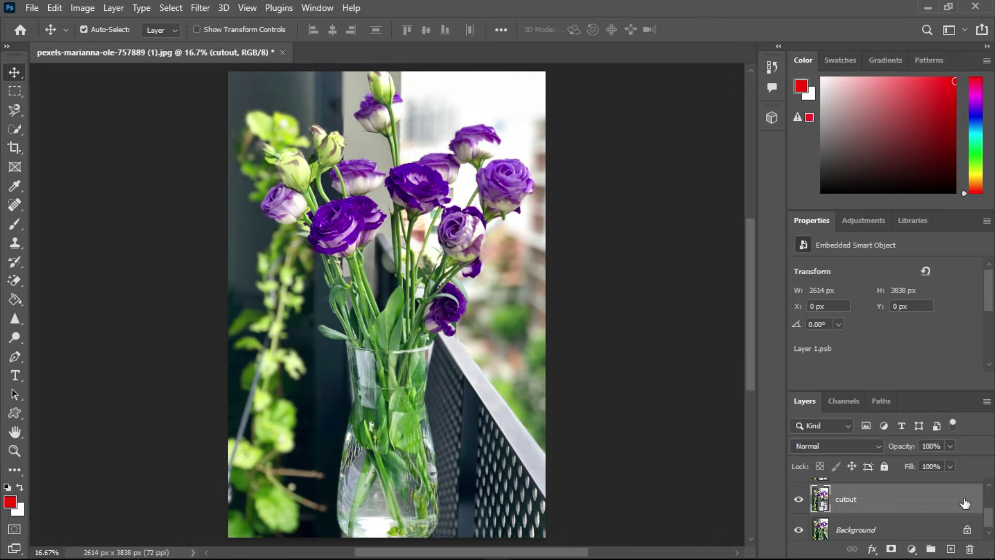
pyautogui.click(200, 8)
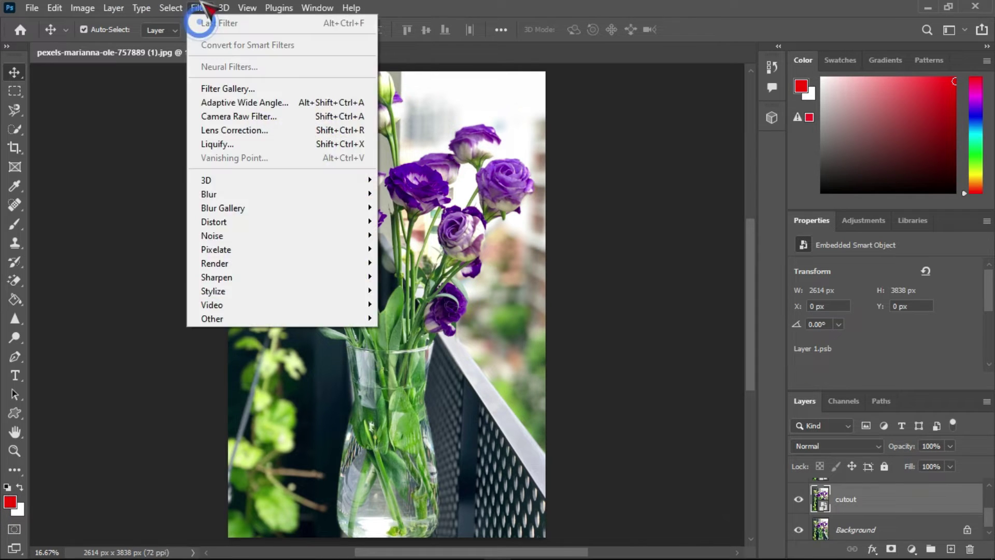
pyautogui.click(231, 89)
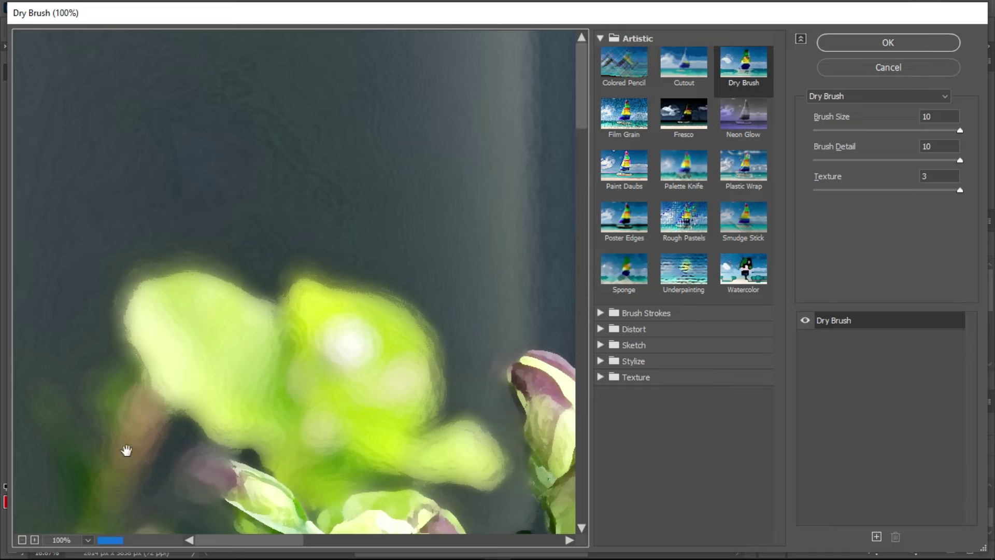
pyautogui.click(23, 539)
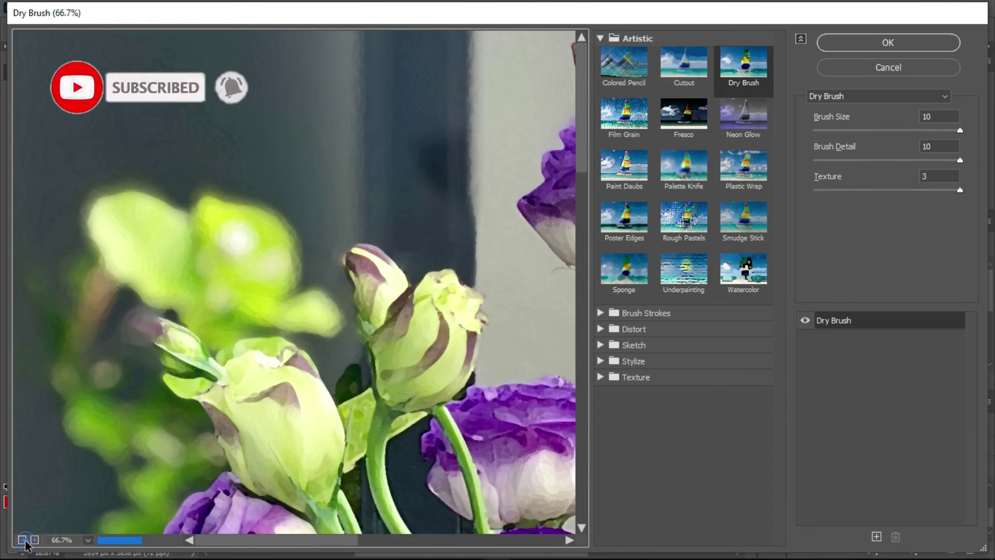
pyautogui.click(22, 539)
pyautogui.click(22, 540)
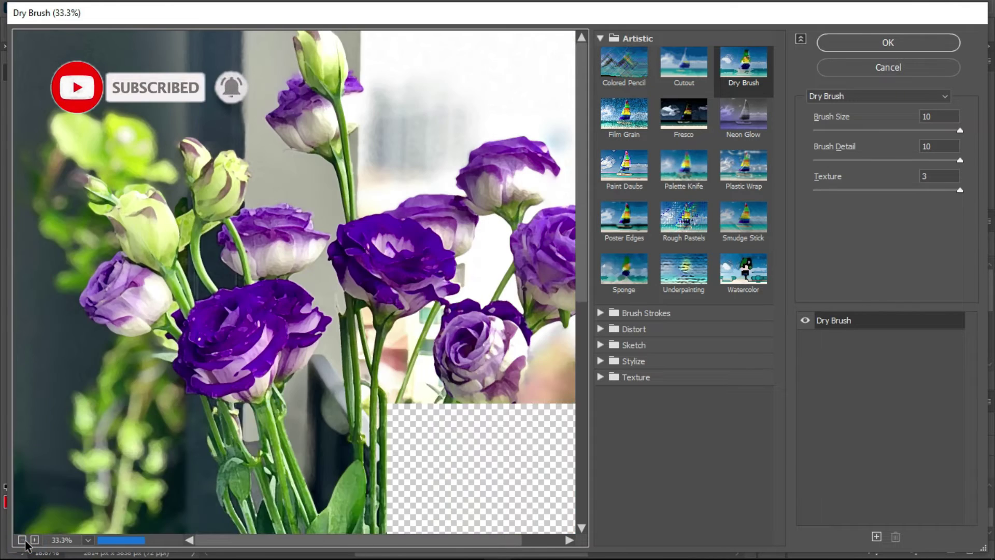
pyautogui.click(22, 539)
pyautogui.click(22, 539)
pyautogui.click(23, 539)
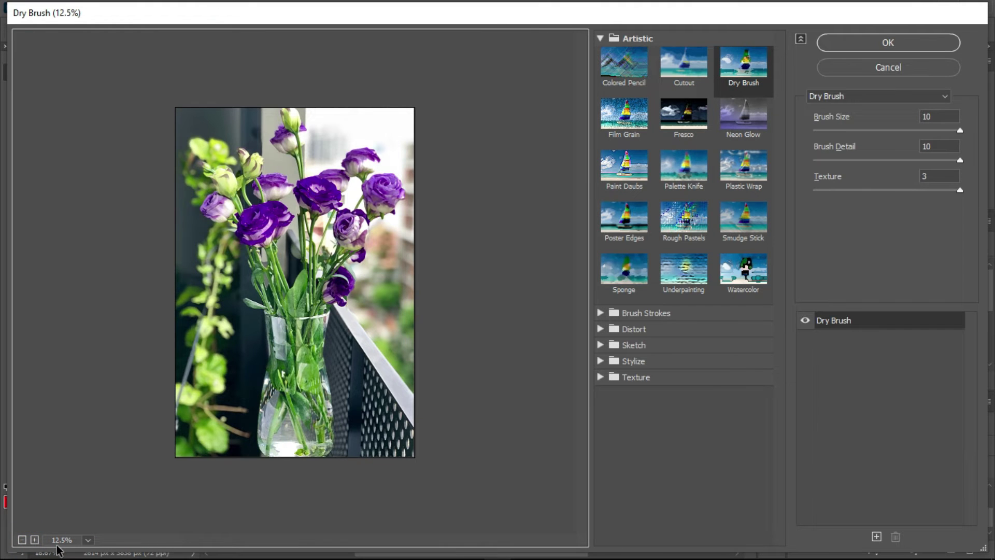
pyautogui.click(35, 539)
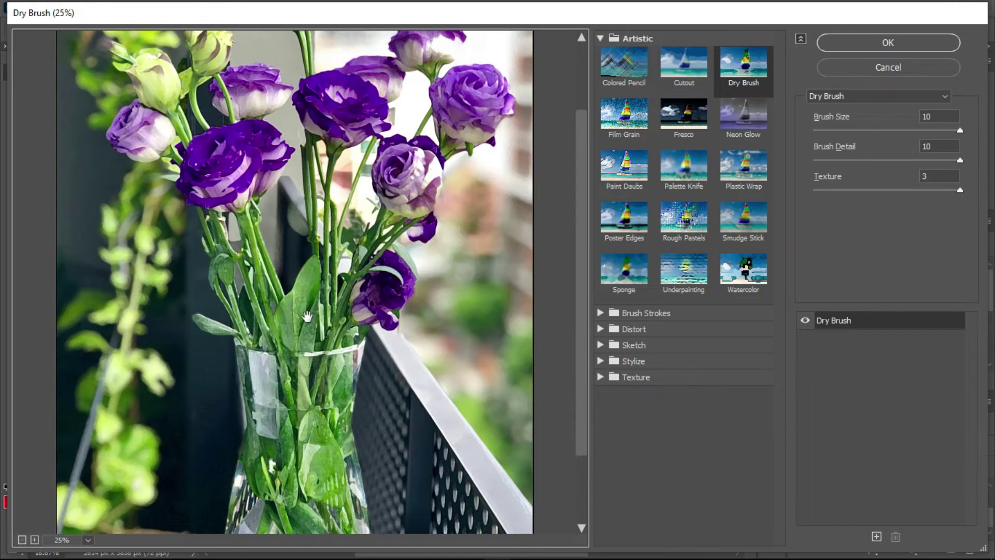
pyautogui.click(690, 75)
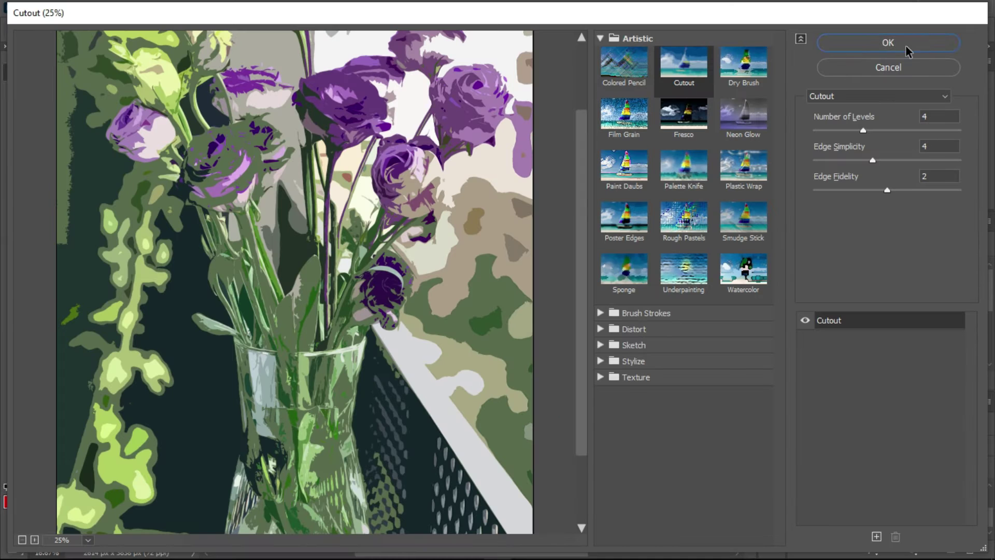
pyautogui.click(844, 78)
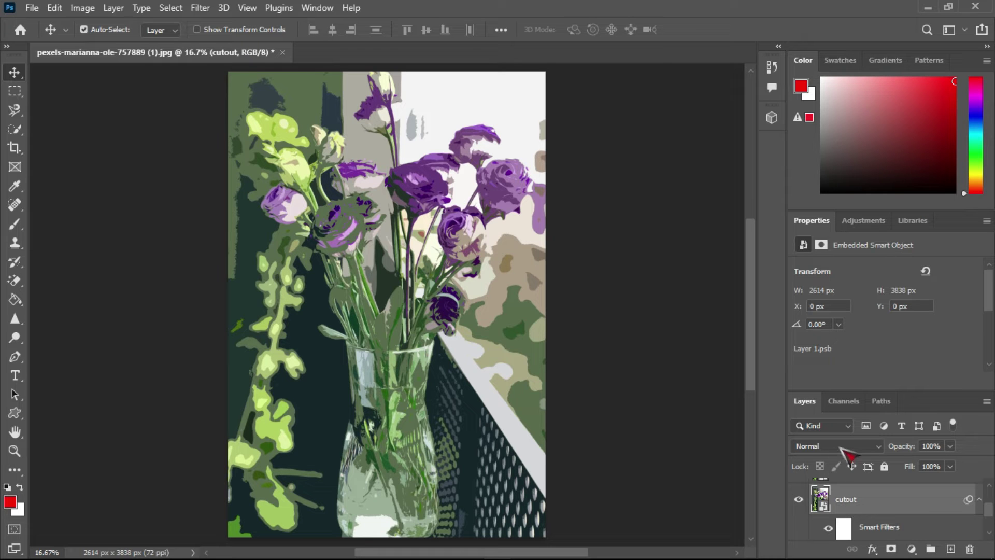
# Set the cutout layer's blend mode to Luminosity and make the dry brush layer visible.
pyautogui.click(845, 447)
pyautogui.click(818, 547)
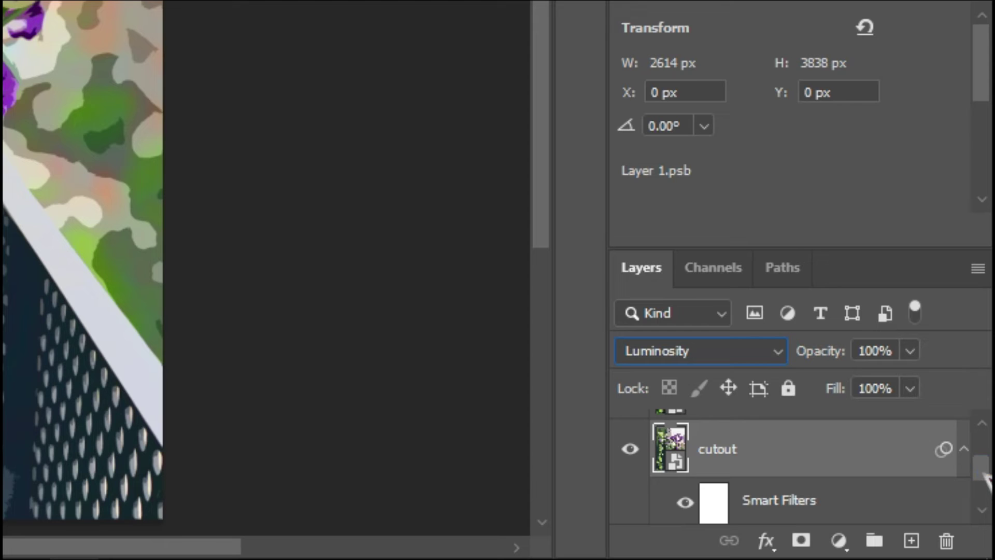
pyautogui.scroll(3, 979, 477)
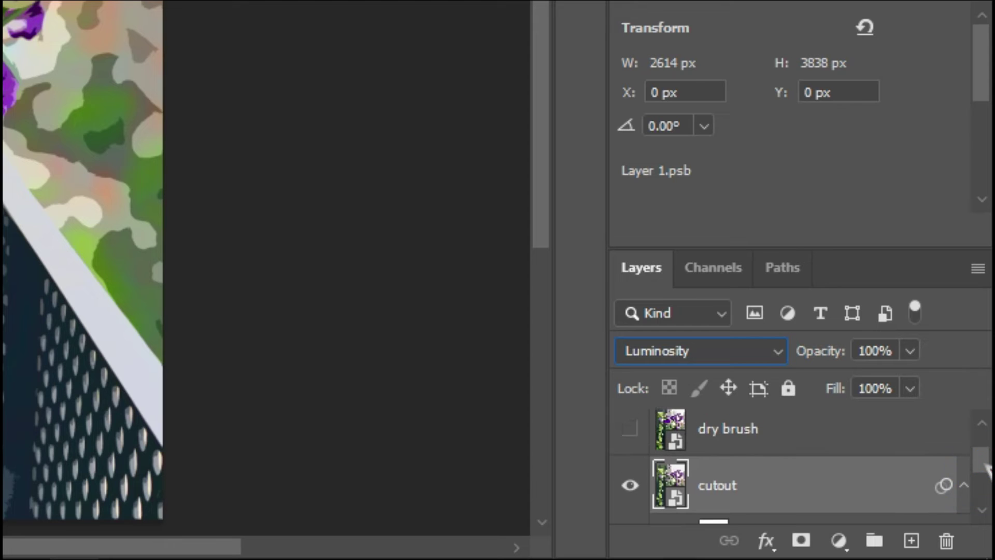
pyautogui.click(628, 466)
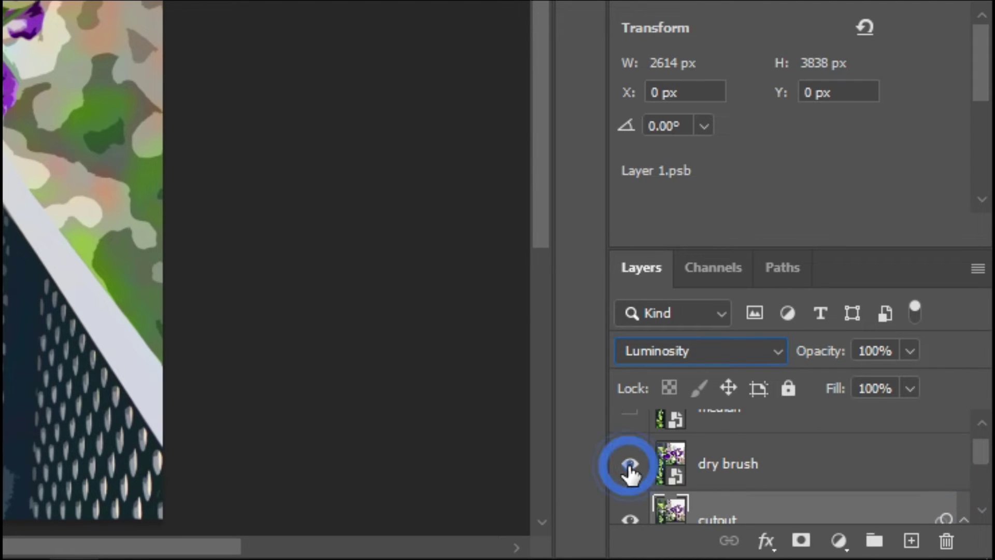
# Apply the artistic Dry Brush filter to the dry brush layer with Brush Size 10, Brush Detail 10 and Texture 3.
pyautogui.click(740, 461)
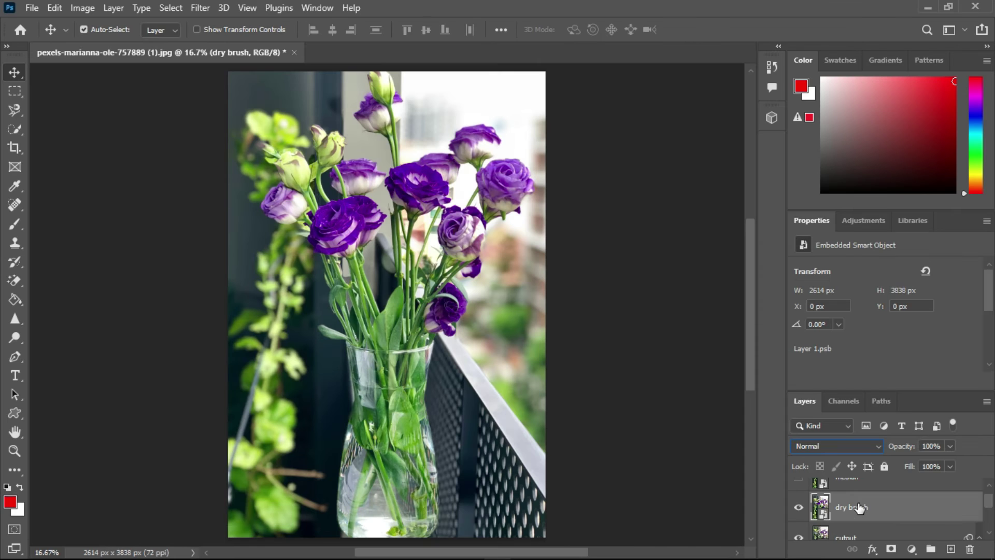
pyautogui.click(185, 7)
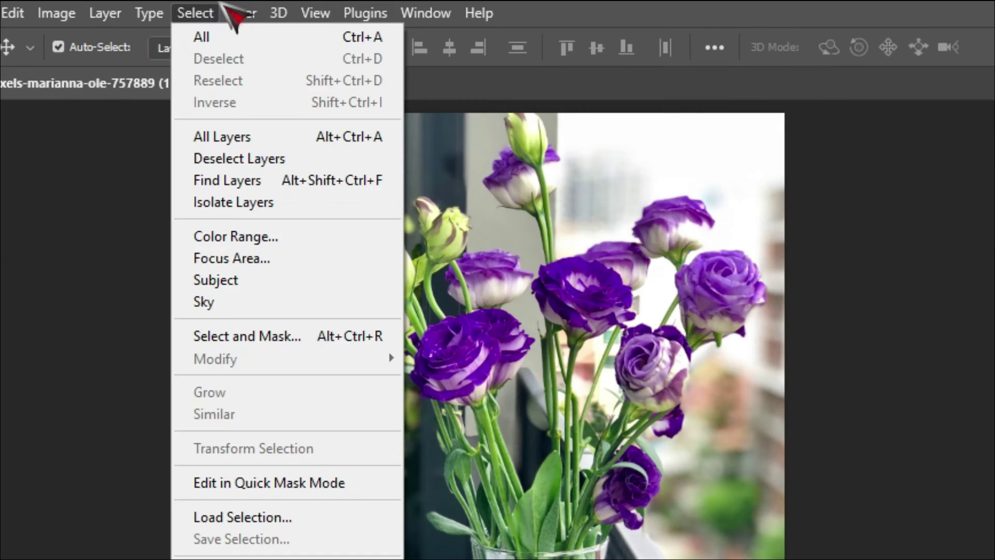
pyautogui.moveTo(240, 12)
pyautogui.click(296, 138)
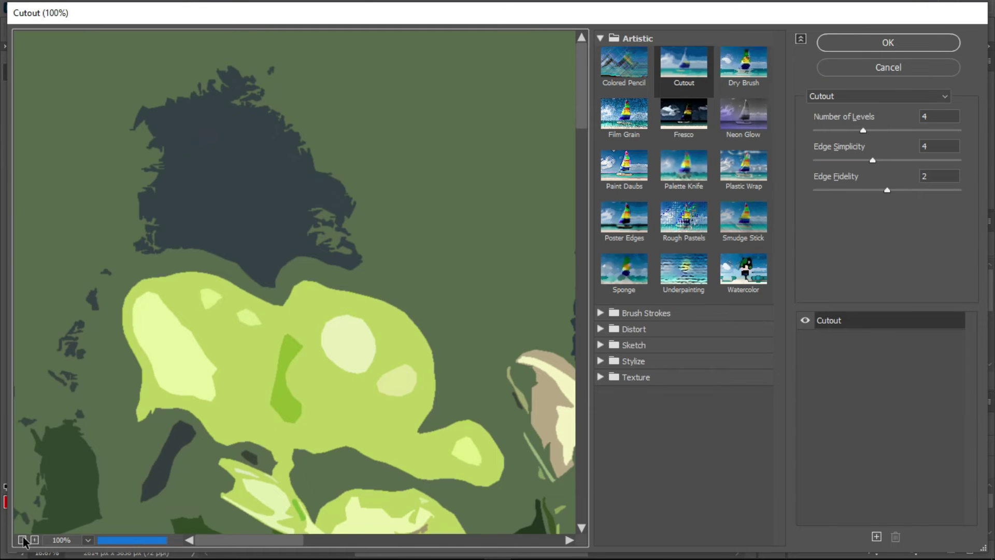
pyautogui.click(22, 540)
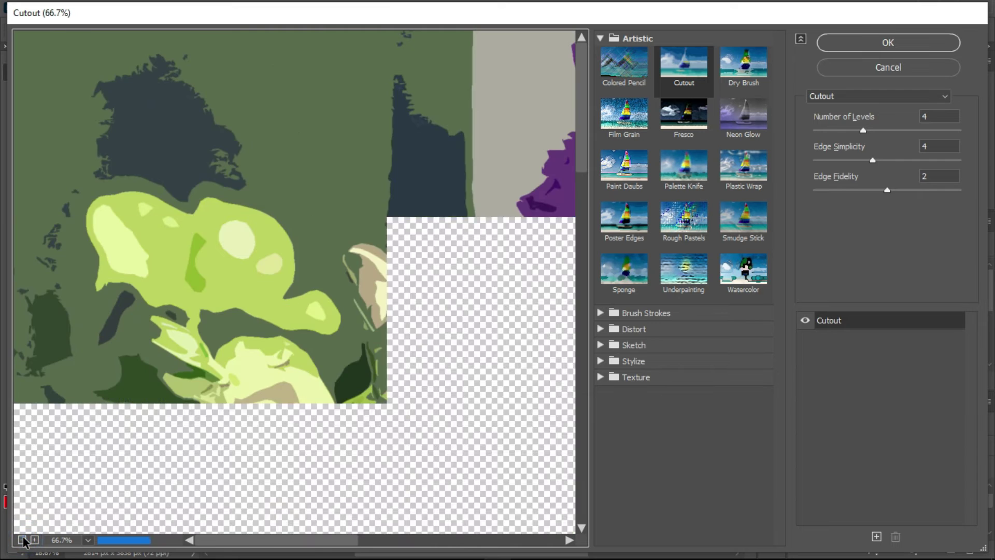
pyautogui.click(22, 540)
pyautogui.click(22, 540)
pyautogui.click(22, 540)
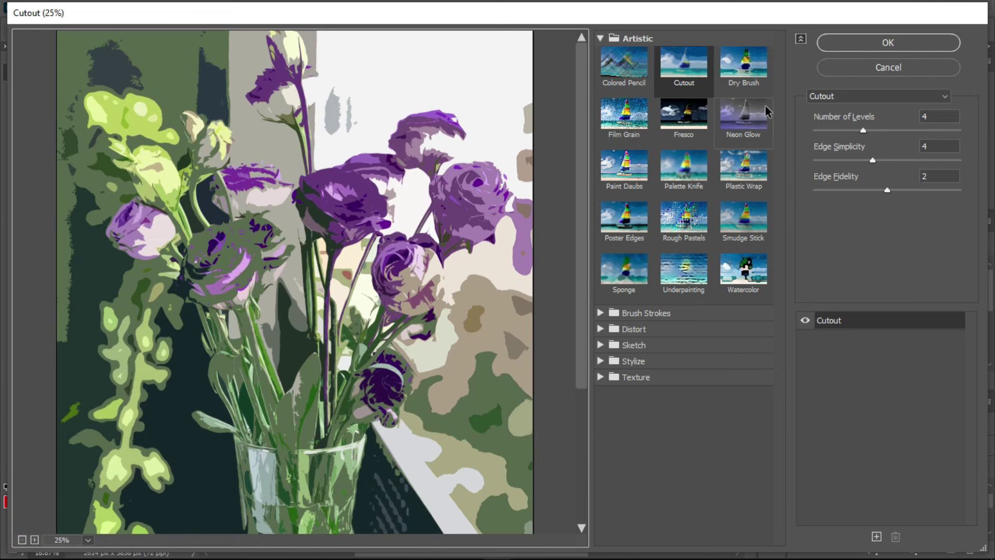
pyautogui.click(743, 73)
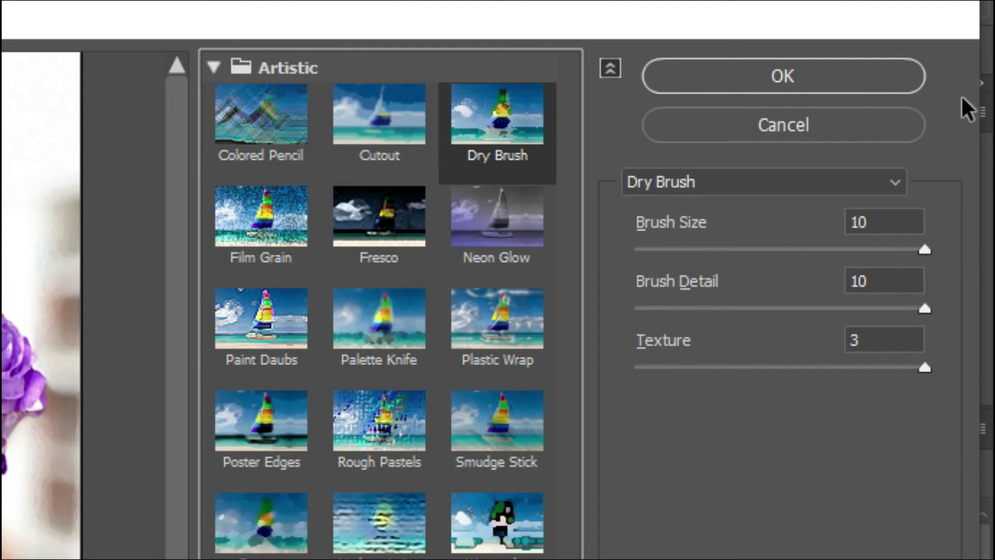
pyautogui.click(872, 222)
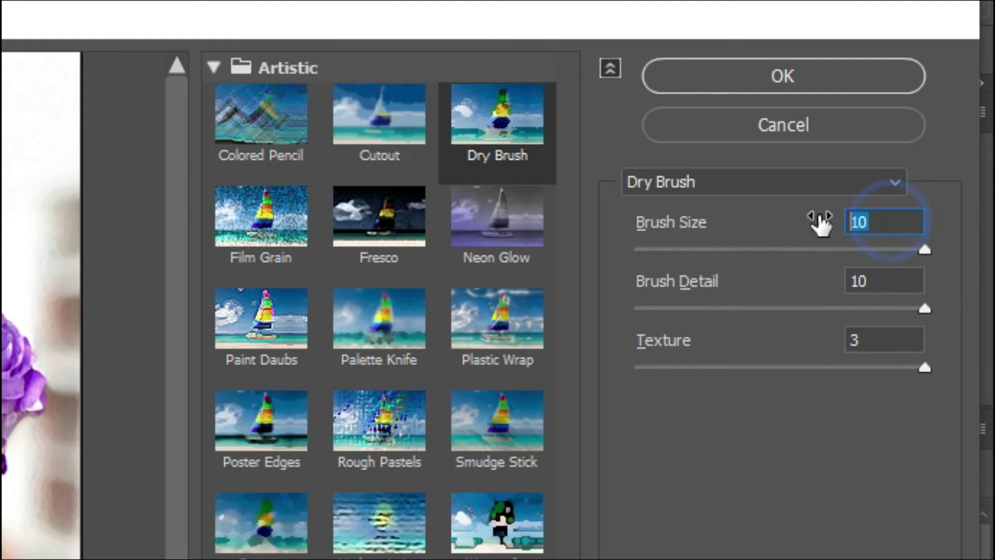
pyautogui.click(884, 274)
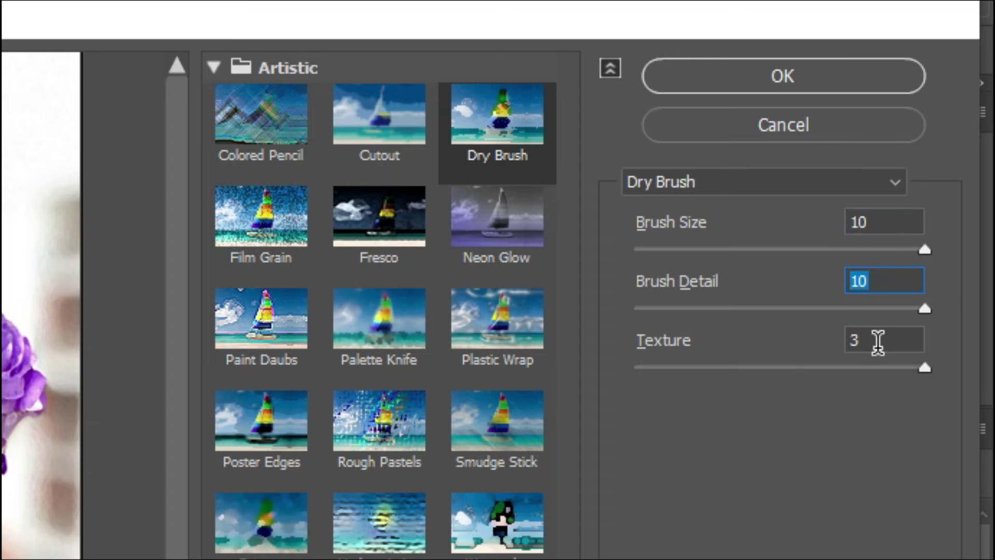
pyautogui.click(877, 340)
pyautogui.click(865, 48)
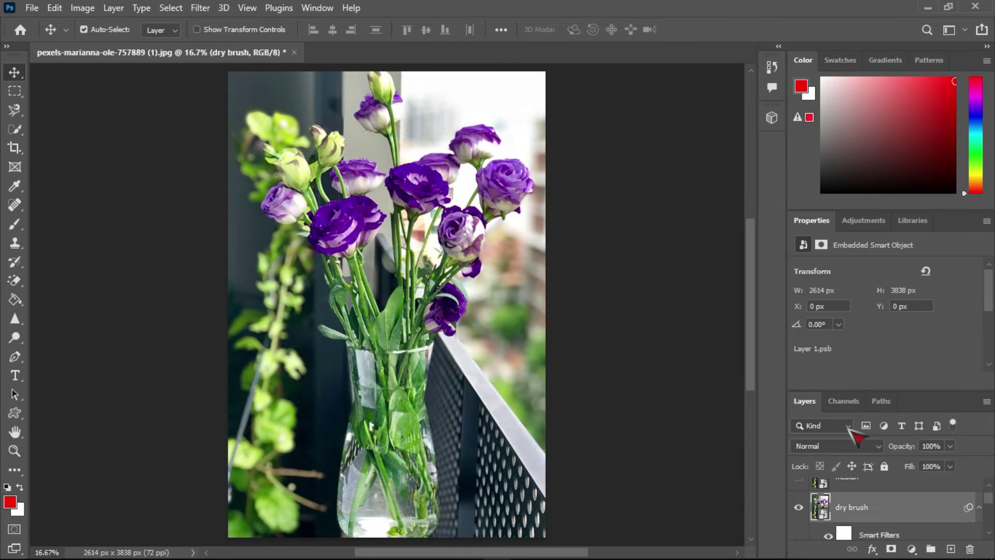
# Set the dry brush layer's blend mode to Lighten.
pyautogui.click(853, 445)
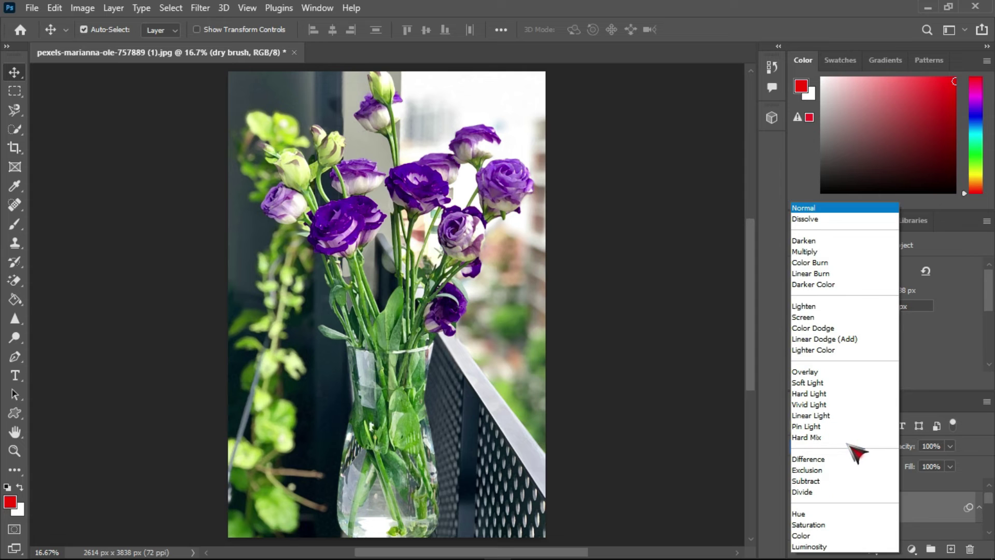
pyautogui.click(809, 307)
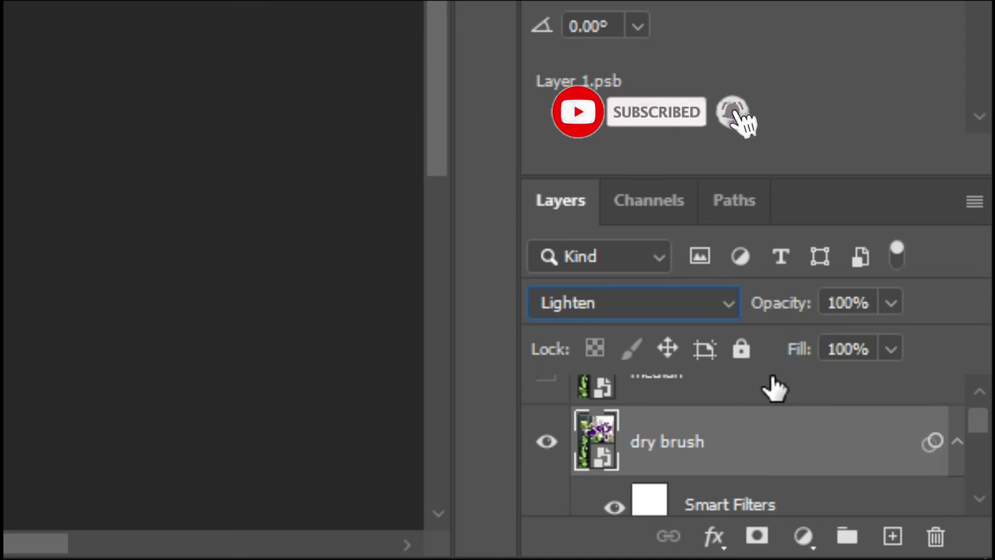
# Make the median layer visible and apply the Median noise filter to it with a radius of 12 pixels.
pyautogui.click(898, 483)
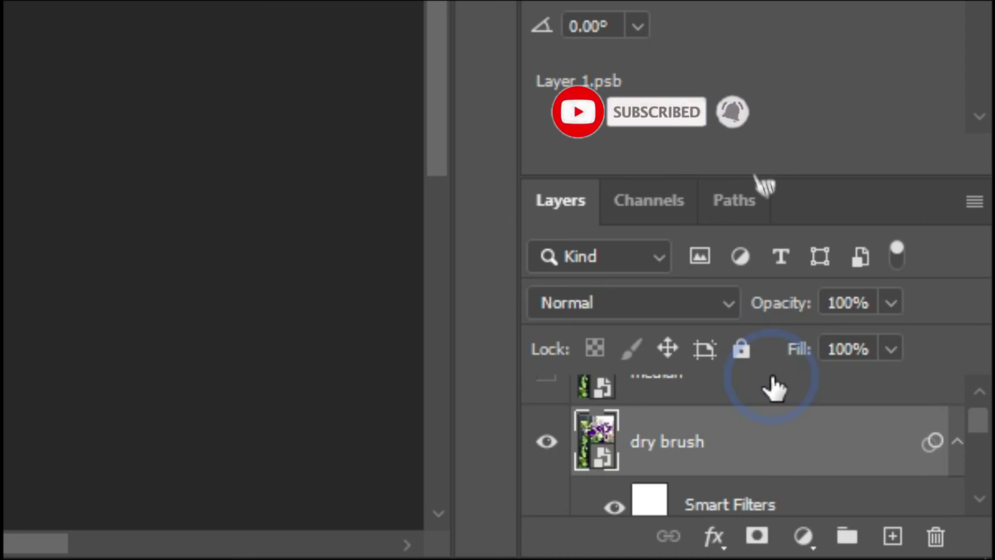
pyautogui.click(547, 410)
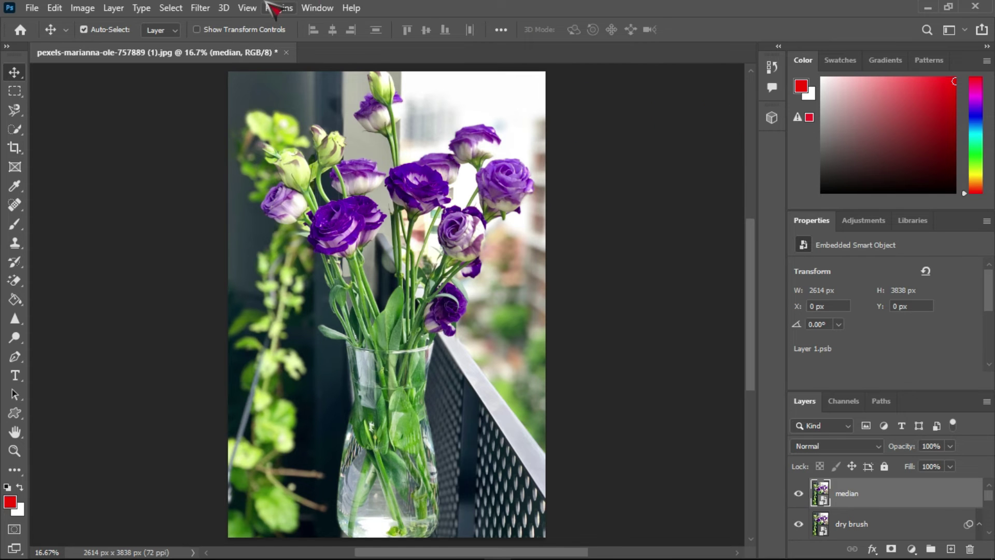
pyautogui.click(206, 7)
pyautogui.moveTo(269, 261)
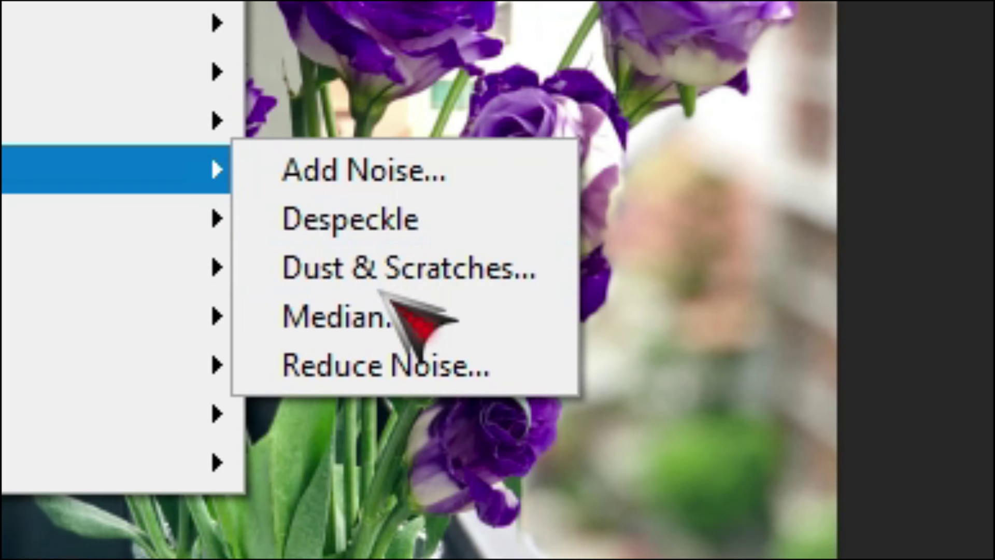
pyautogui.click(384, 311)
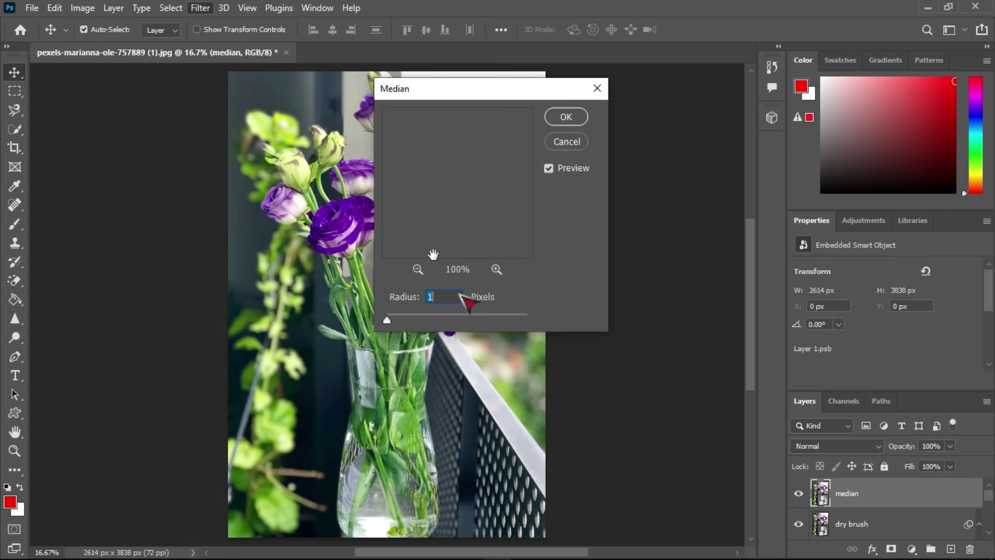
pyautogui.press('Up')
pyautogui.press('Up')
pyautogui.press('Up')
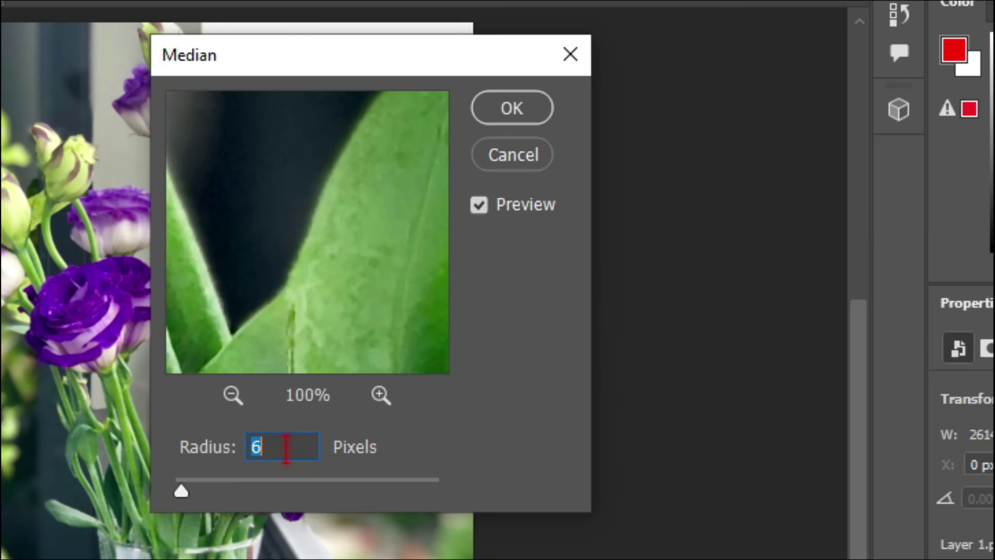
pyautogui.press('Up')
pyautogui.press('Up')
pyautogui.press('Up')
pyautogui.press('Up')
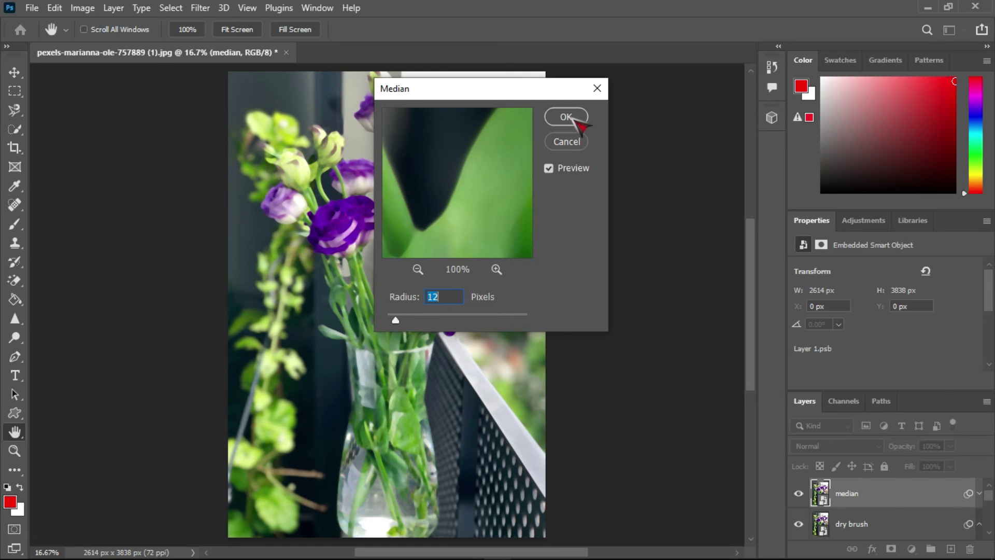
pyautogui.click(573, 119)
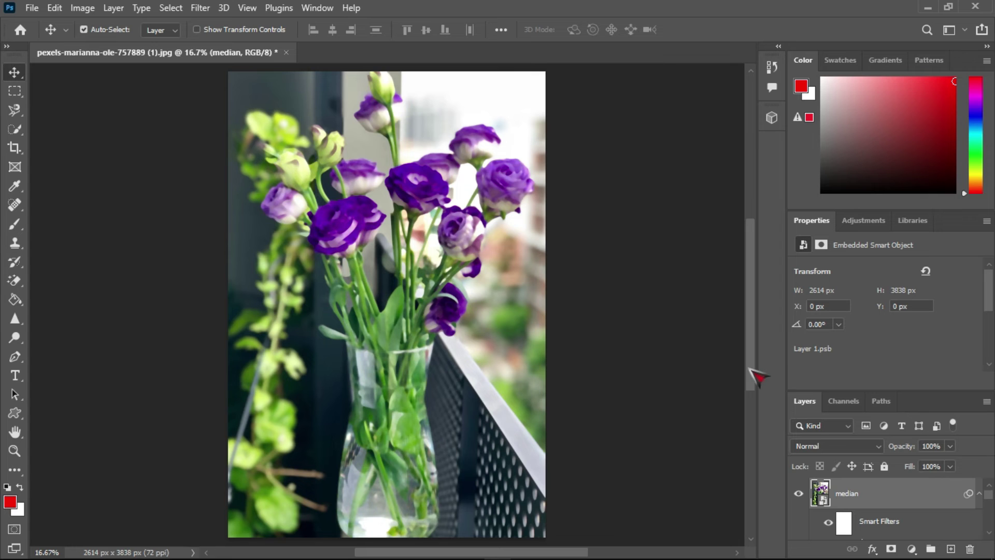
# Set the median layer's blend mode to Soft Light.
pyautogui.click(835, 447)
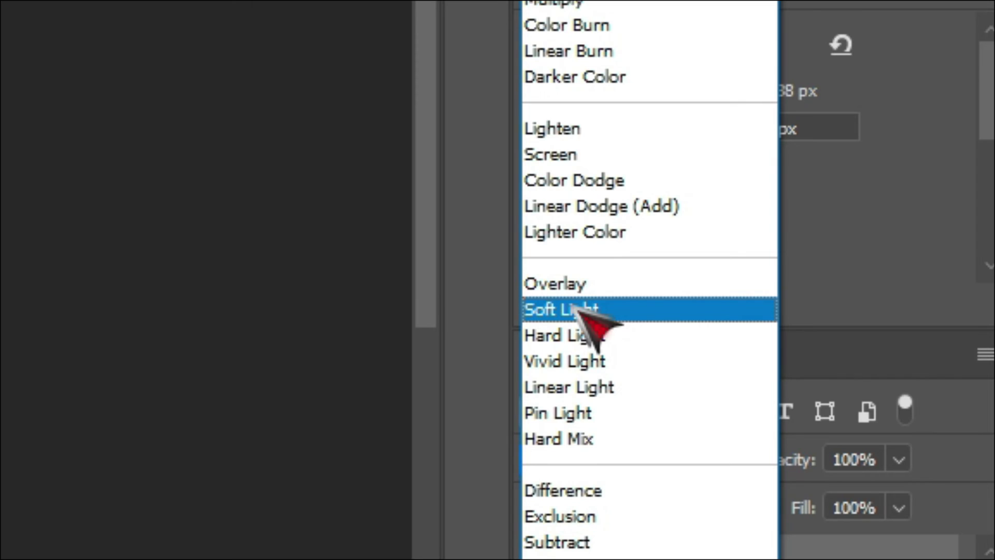
pyautogui.click(812, 381)
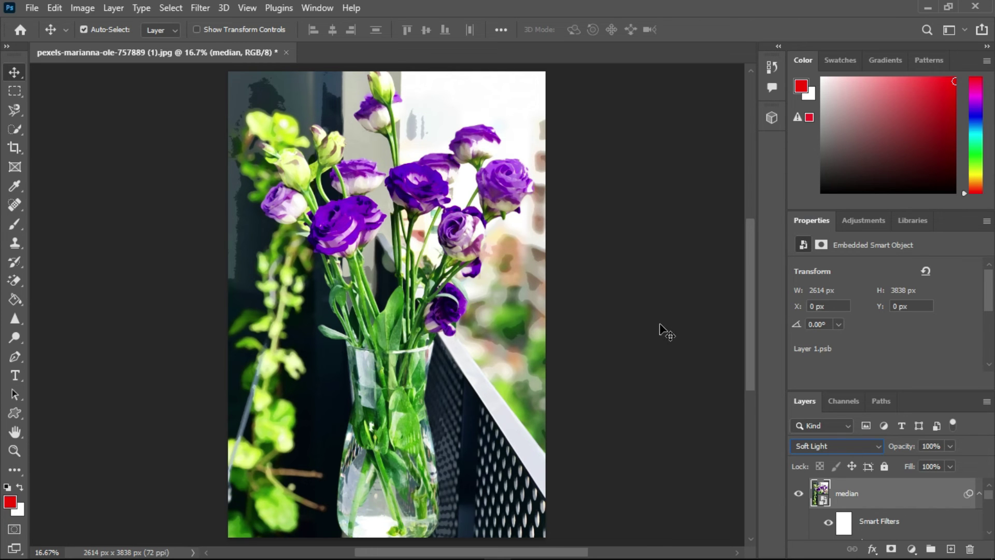
pyautogui.moveTo(988, 492)
pyautogui.mouseDown()
pyautogui.moveTo(991, 528)
pyautogui.moveTo(990, 482)
pyautogui.mouseUp()
# Save the finished image in Photoshop format on New Volume (E:), keeping the suggested file name.
pyautogui.click(32, 7)
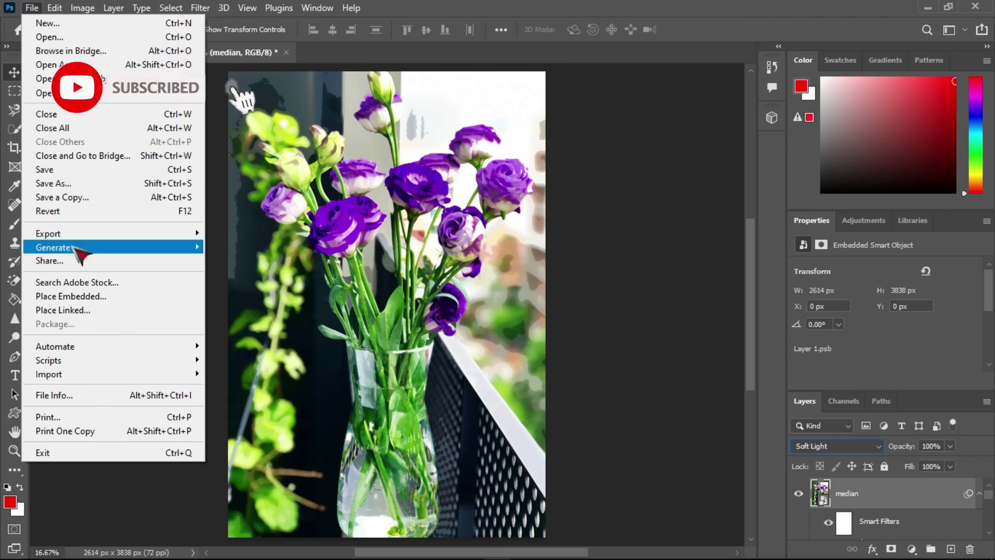
pyautogui.click(63, 170)
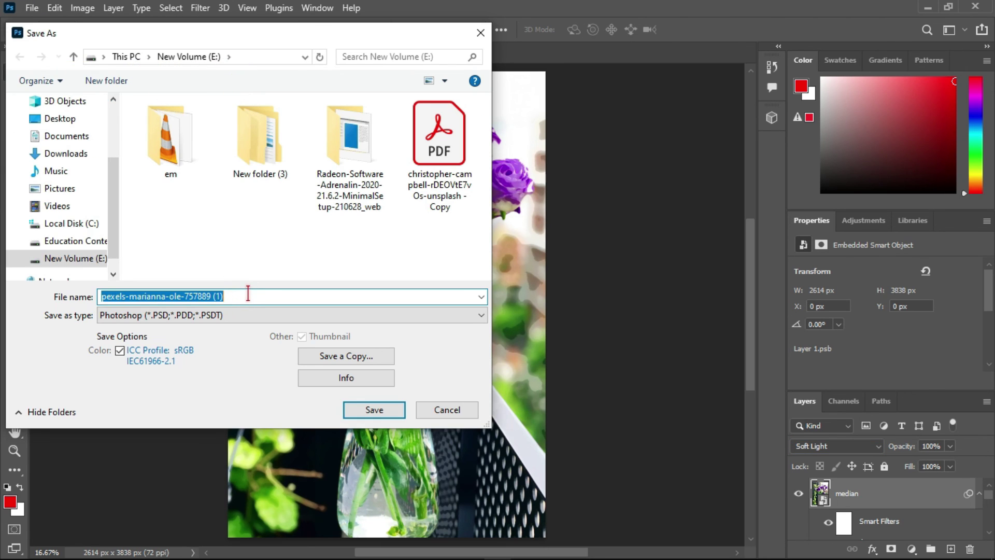
pyautogui.click(371, 410)
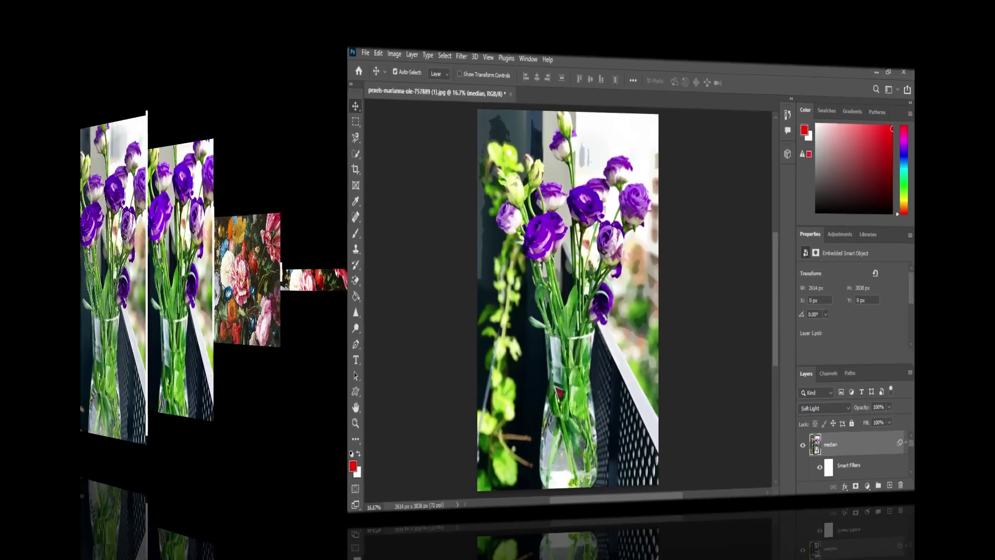